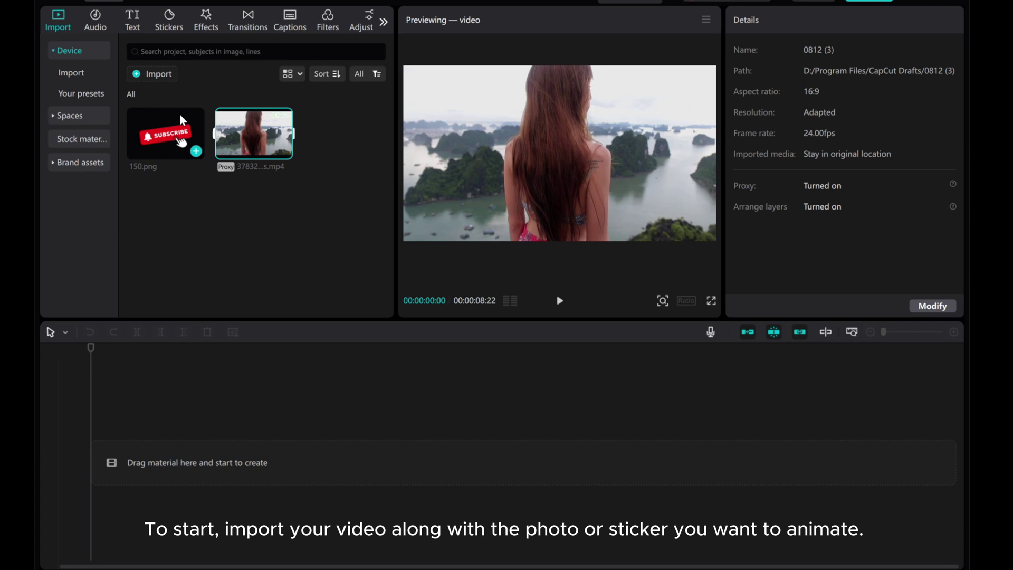
- Add the travel video, place 150.png above it at full length, shrunk to 37% top-right
{"action": "left_click", "coordinate": [284, 151]}
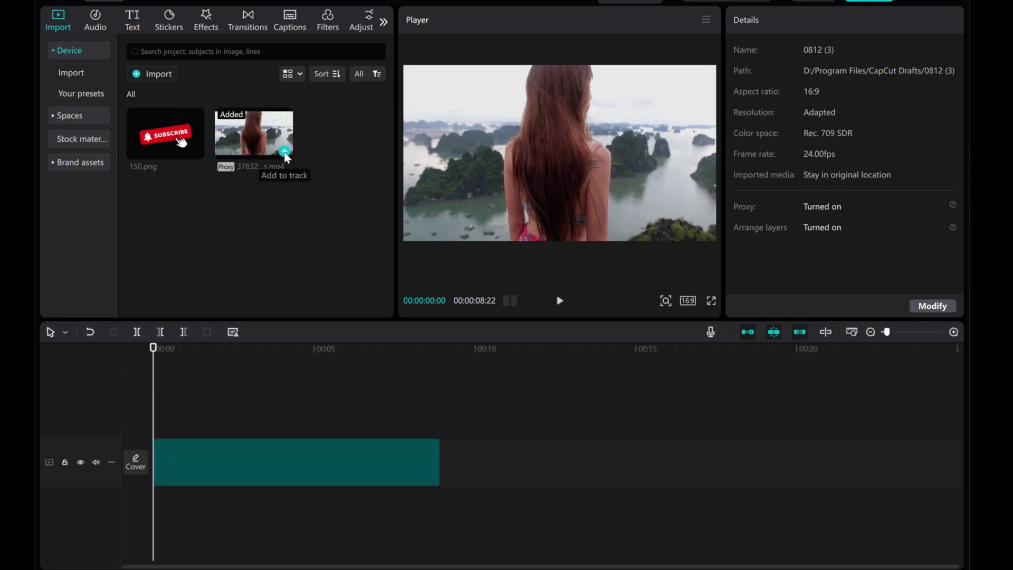
{"action": "left_click", "coordinate": [224, 464]}
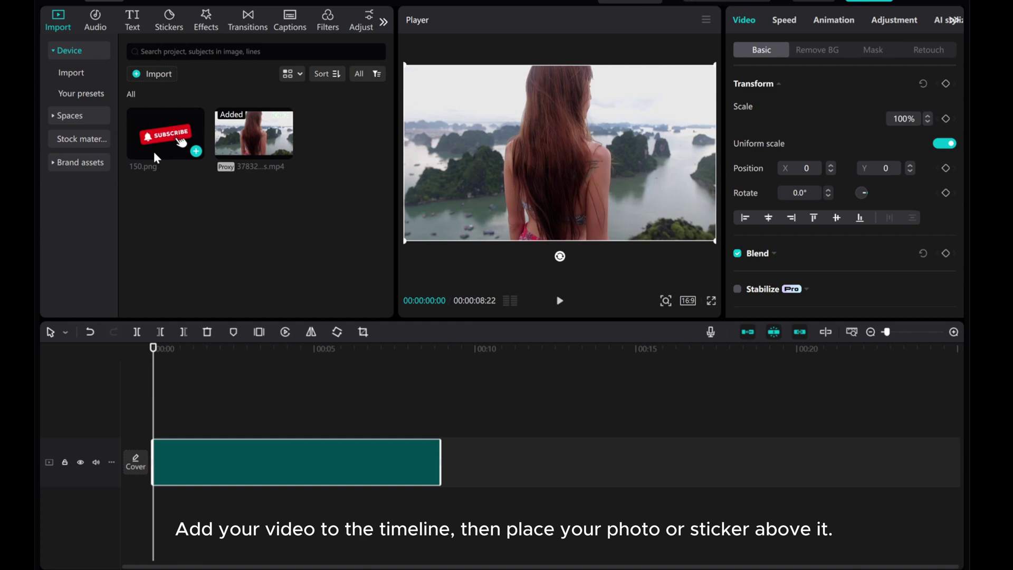
{"action": "left_click_drag", "start_coordinate": [155, 156], "coordinate": [158, 424]}
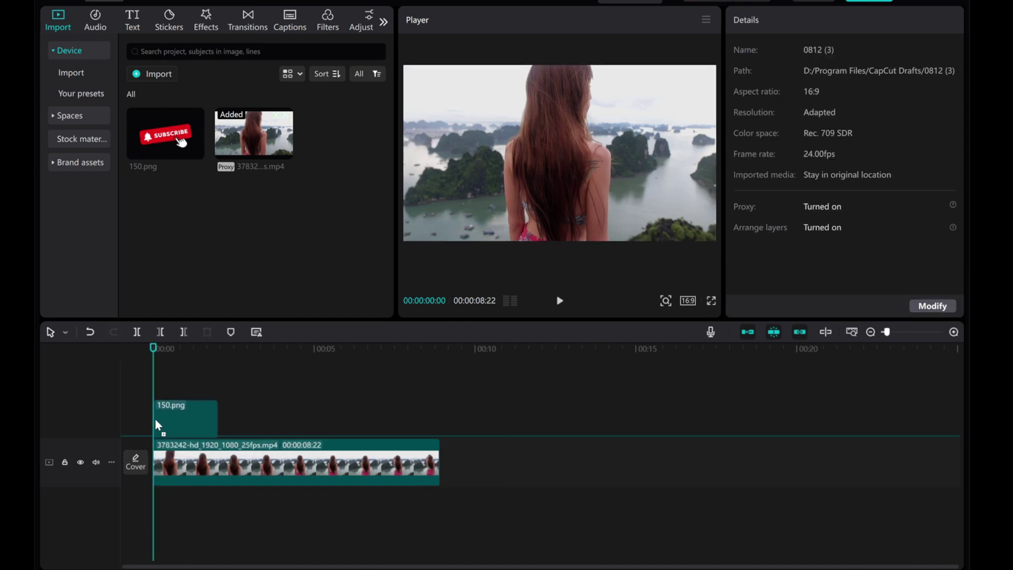
{"action": "left_click_drag", "start_coordinate": [218, 414], "coordinate": [440, 413]}
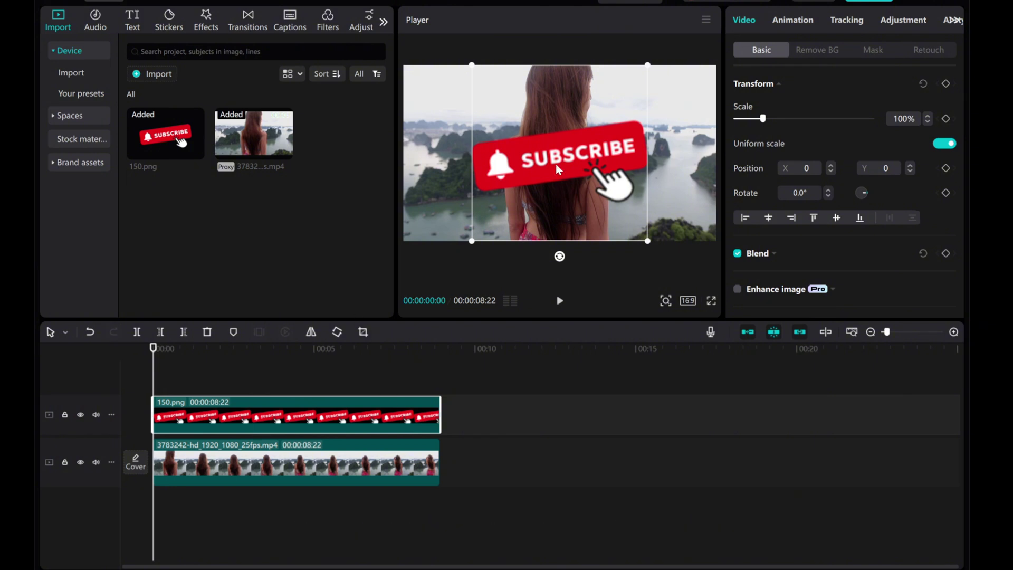
{"action": "left_click_drag", "start_coordinate": [472, 64], "coordinate": [527, 121]}
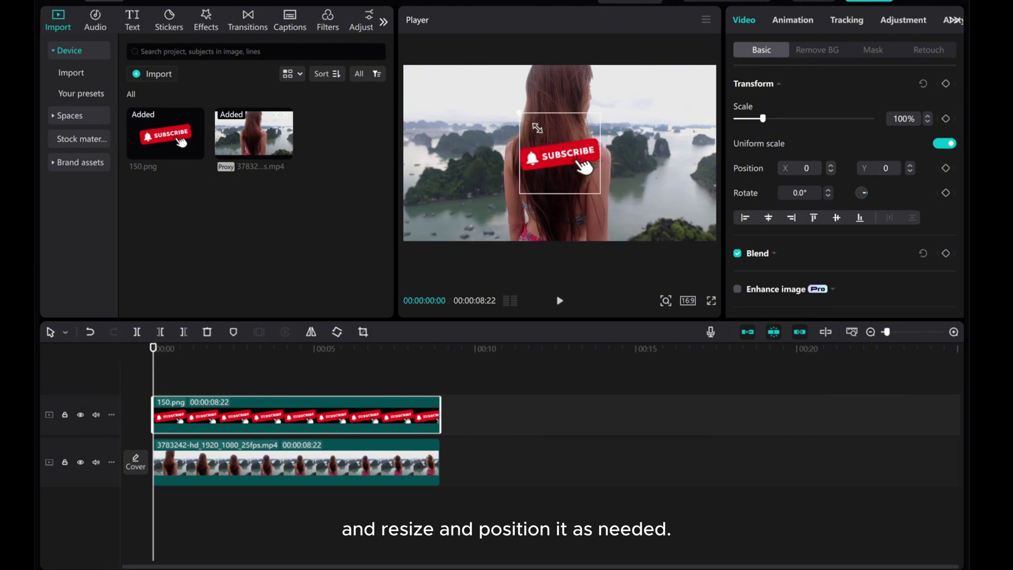
{"action": "mouse_move", "coordinate": [556, 163]}
{"action": "left_mouse_down"}
{"action": "mouse_move", "coordinate": [671, 117]}
{"action": "mouse_move", "coordinate": [662, 110]}
{"action": "left_mouse_up"}
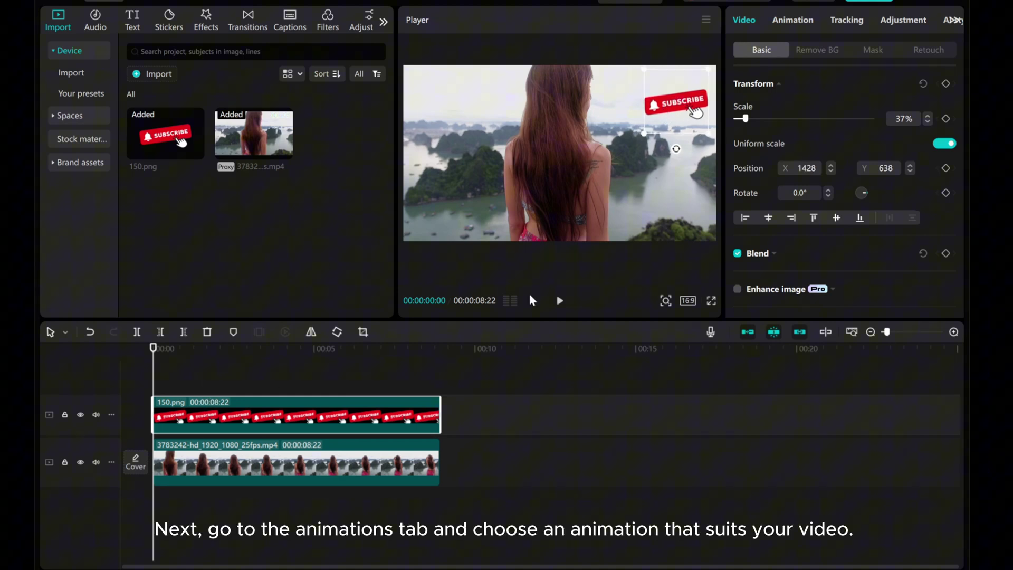
- Apply the Slide Down In animation to the 150.png sticker with a 1.5 s duration
{"action": "left_click", "coordinate": [789, 21]}
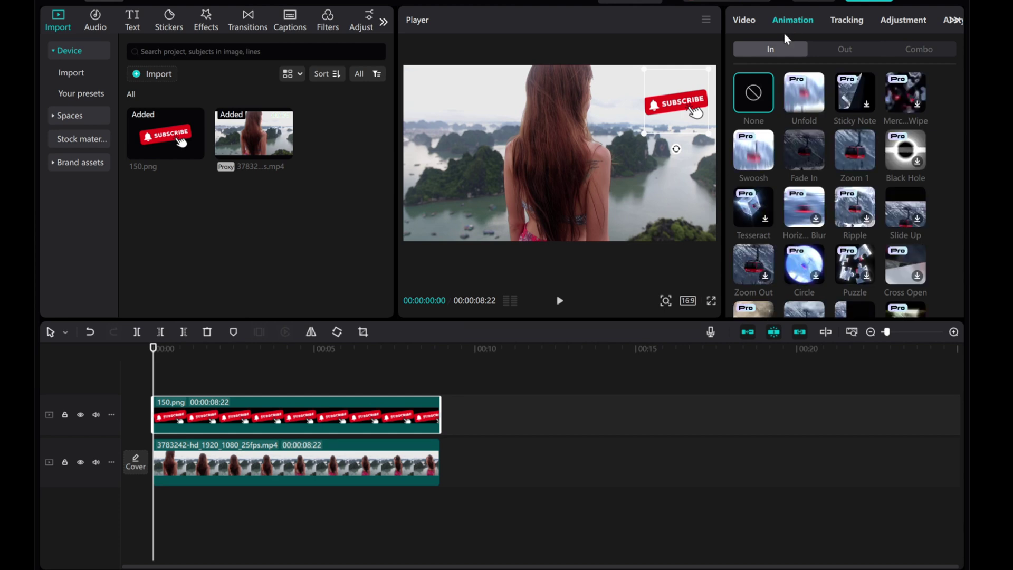
{"action": "scroll", "coordinate": [789, 159], "scroll_direction": "down", "scroll_amount": 2}
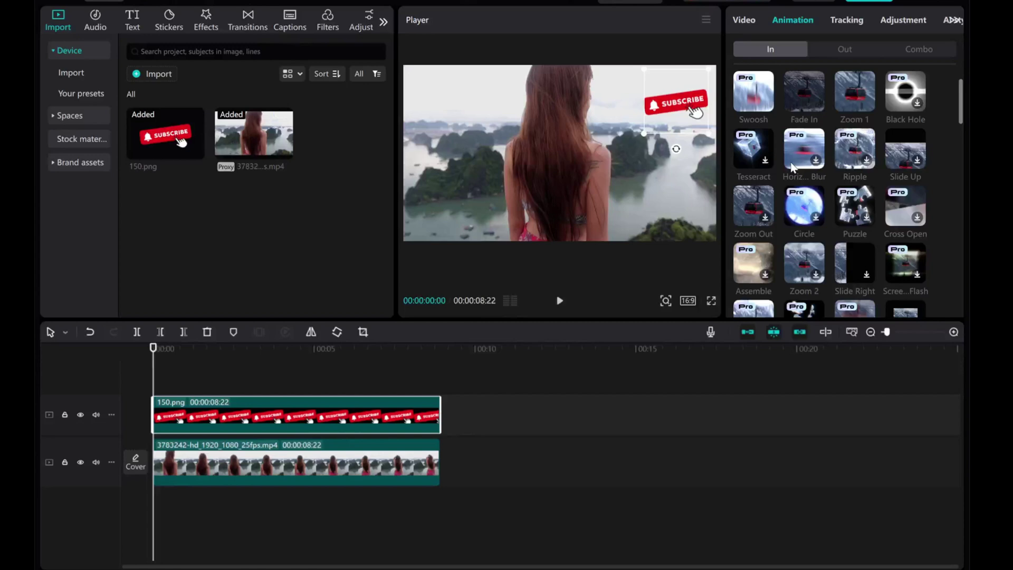
{"action": "scroll", "coordinate": [789, 196], "scroll_direction": "down", "scroll_amount": 2}
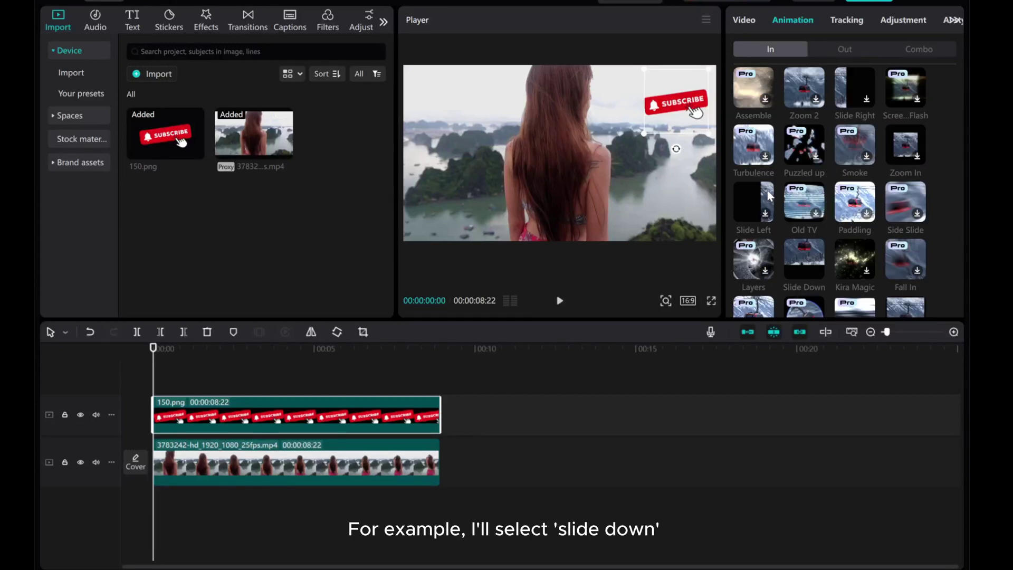
{"action": "scroll", "coordinate": [771, 197], "scroll_direction": "down", "scroll_amount": 1}
{"action": "left_click", "coordinate": [804, 207]}
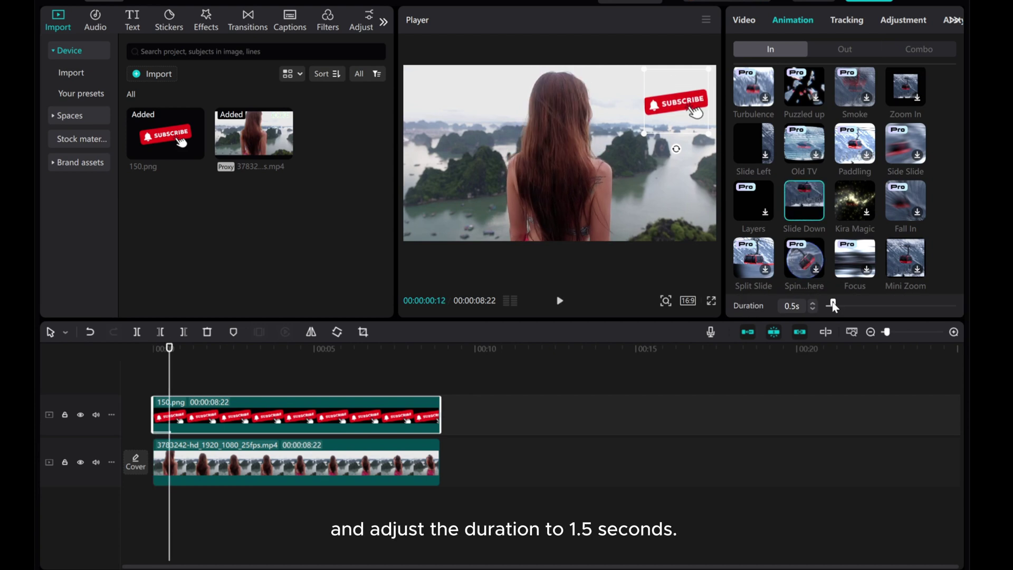
{"action": "left_click_drag", "start_coordinate": [833, 306], "coordinate": [848, 307]}
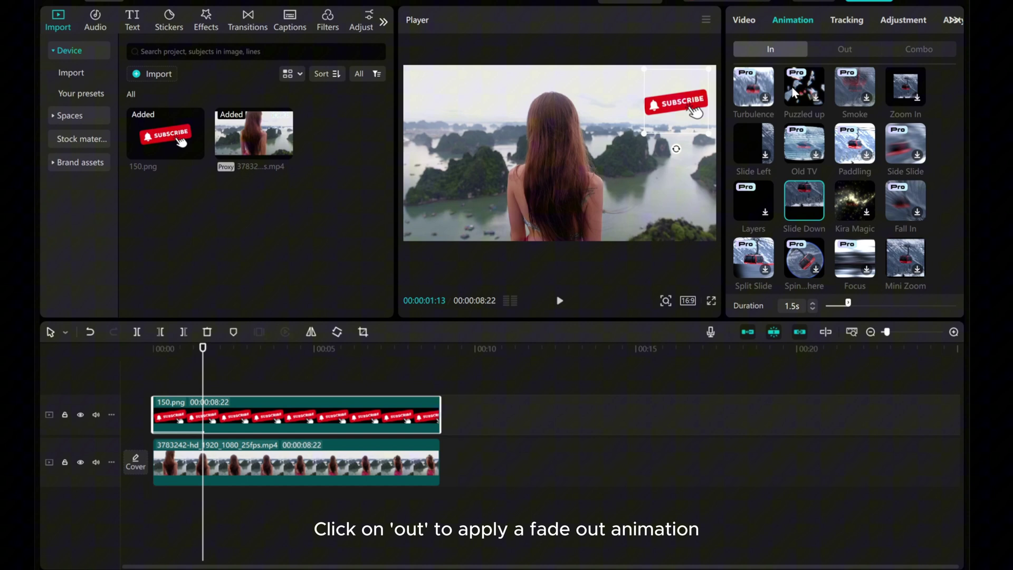
- Give the sticker a 1.5 s Fade Out exit animation and rewind the playhead to 00:00
{"action": "left_click", "coordinate": [845, 50]}
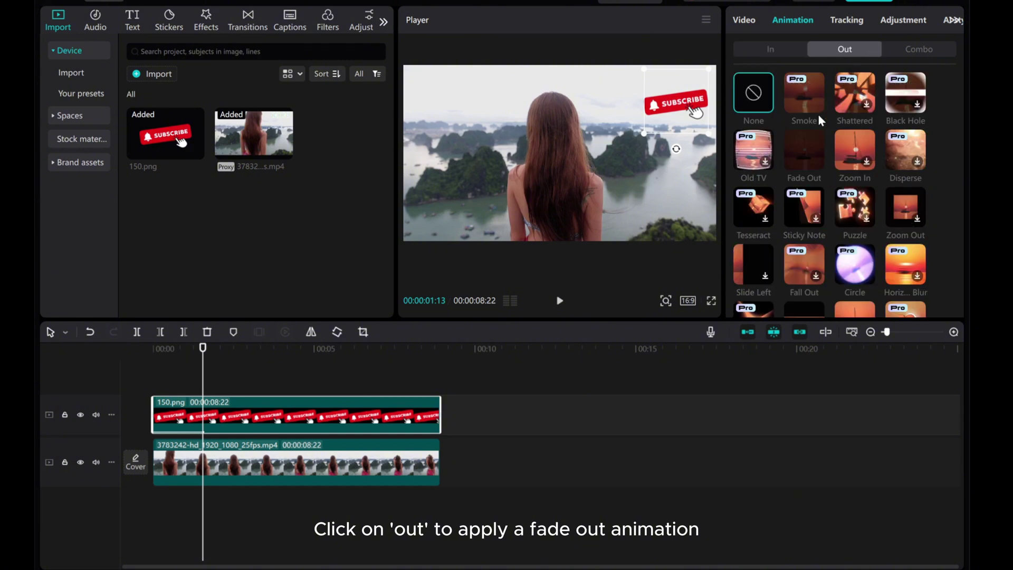
{"action": "left_click", "coordinate": [802, 152]}
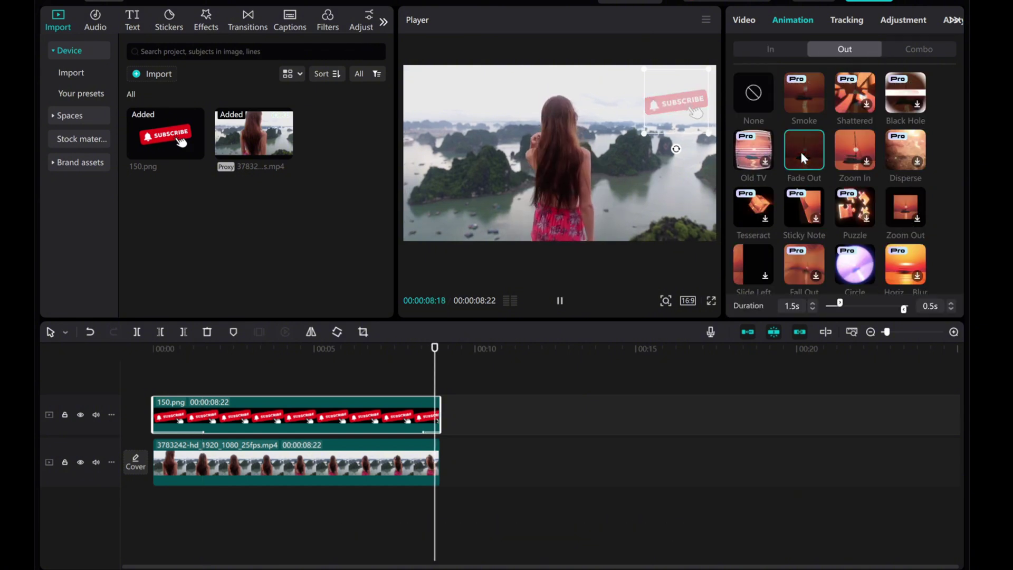
{"action": "left_click_drag", "start_coordinate": [903, 309], "coordinate": [894, 313]}
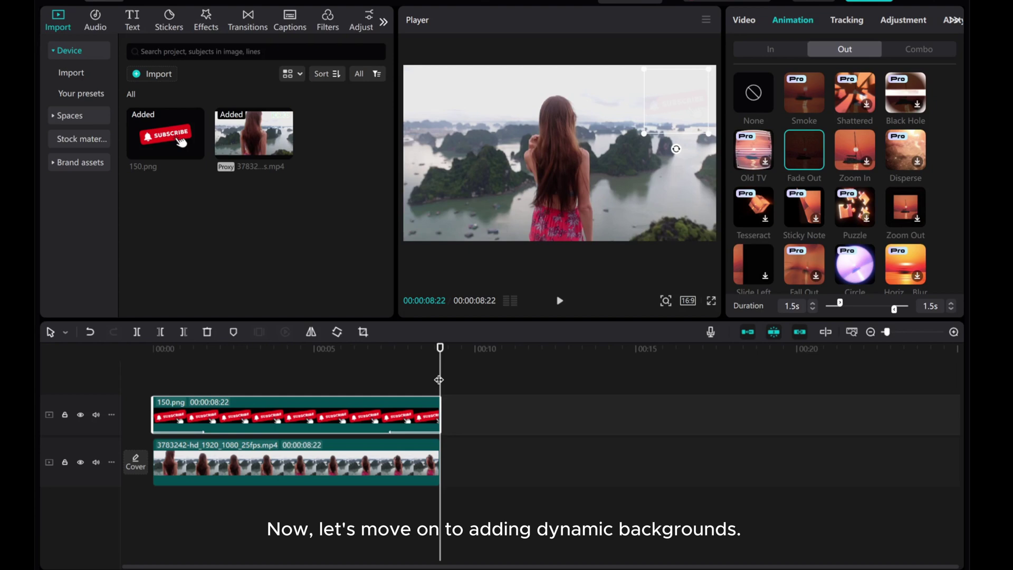
{"action": "left_click_drag", "start_coordinate": [440, 380], "coordinate": [114, 372]}
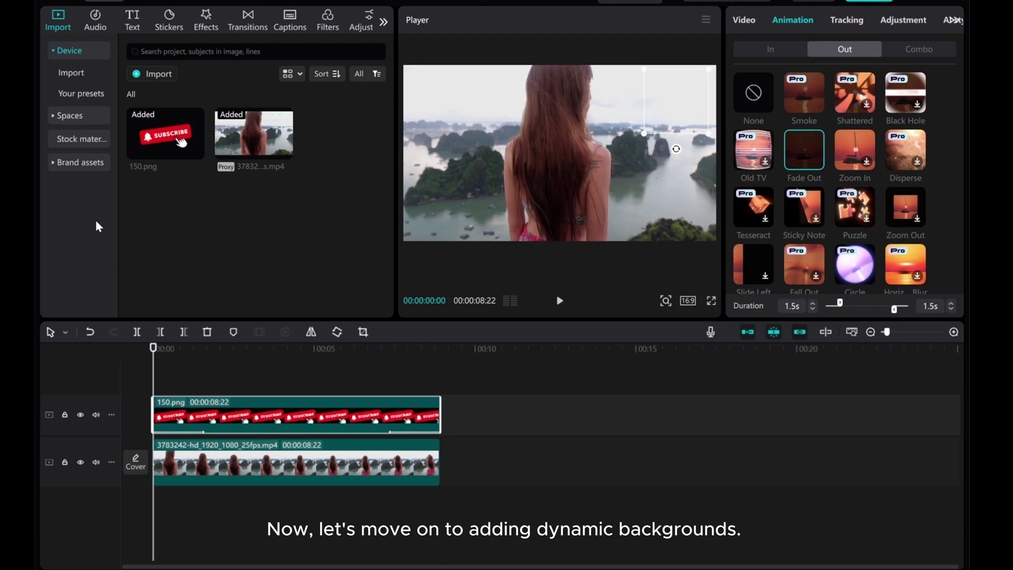
- Drag the starry 4K Network stock background onto a top track and trim it to 08:22
{"action": "left_click", "coordinate": [65, 139]}
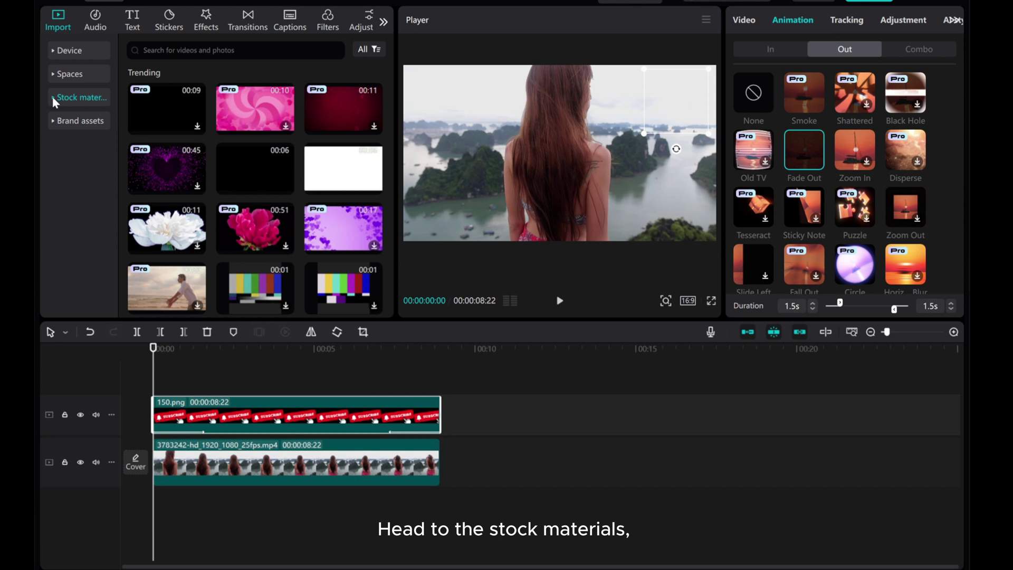
{"action": "left_click", "coordinate": [67, 160]}
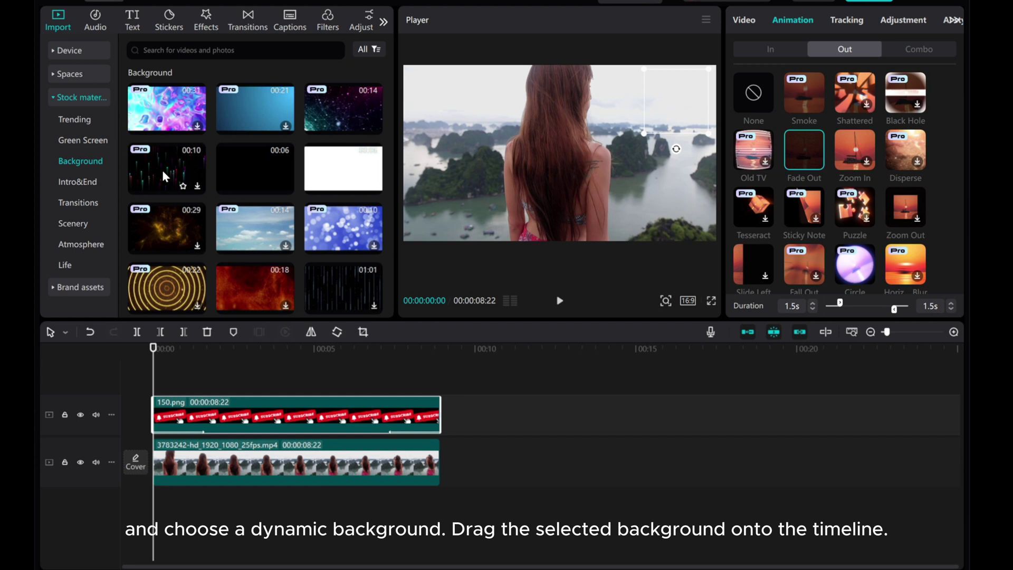
{"action": "mouse_move", "coordinate": [343, 109]}
{"action": "left_click_drag", "start_coordinate": [337, 103], "coordinate": [150, 374]}
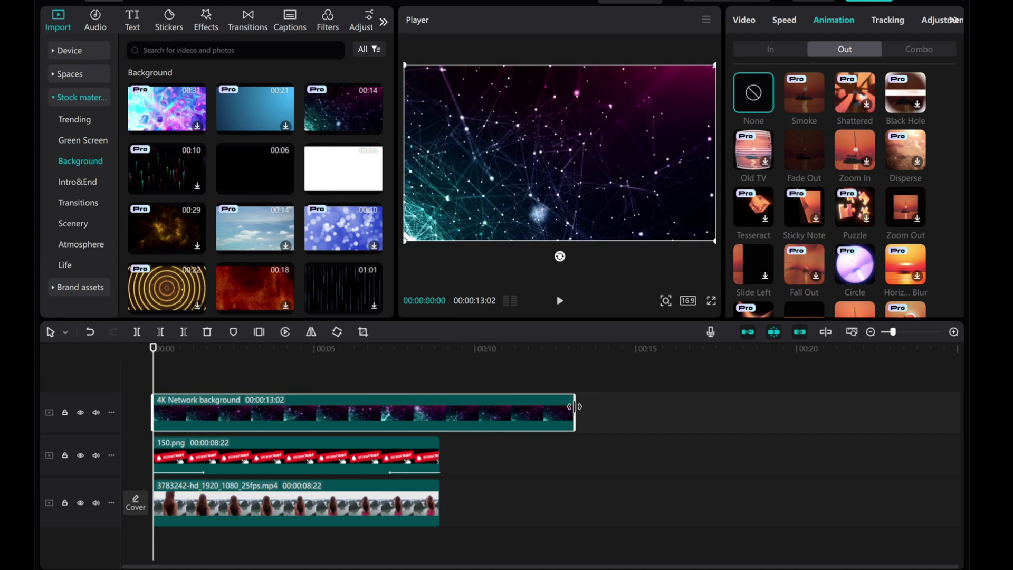
{"action": "left_click_drag", "start_coordinate": [573, 421], "coordinate": [439, 428]}
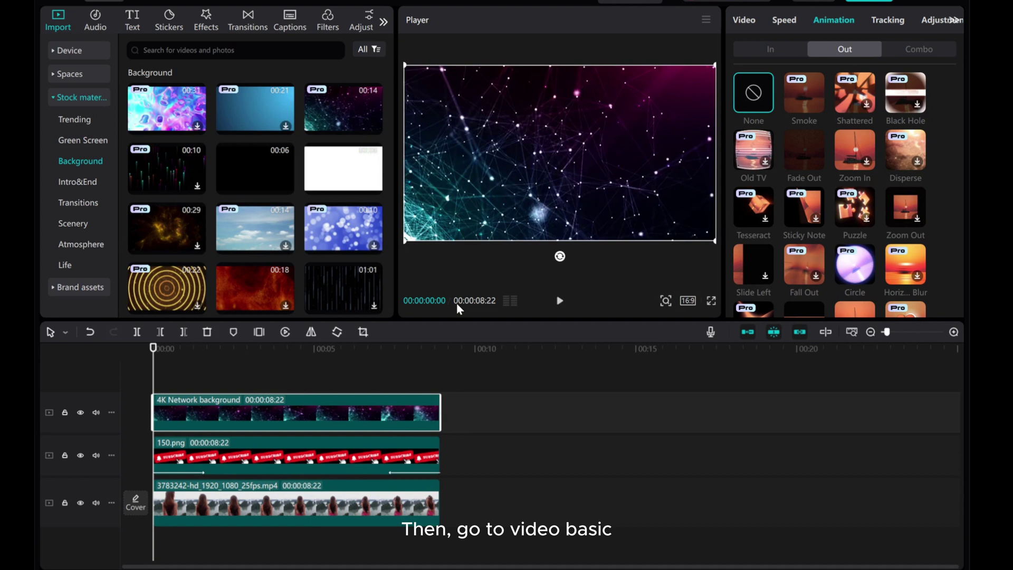
- Open the network clip's Blend settings and try the Brighten and Screen modes
{"action": "left_click", "coordinate": [744, 21]}
{"action": "scroll", "coordinate": [768, 237], "scroll_direction": "down", "scroll_amount": 2}
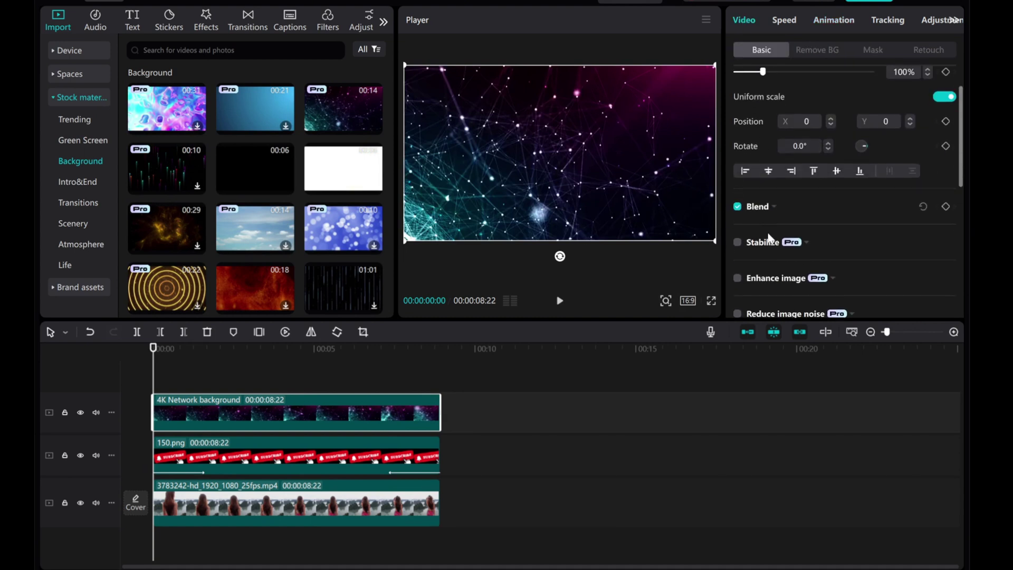
{"action": "left_click", "coordinate": [760, 207]}
{"action": "scroll", "coordinate": [815, 217], "scroll_direction": "down", "scroll_amount": 2}
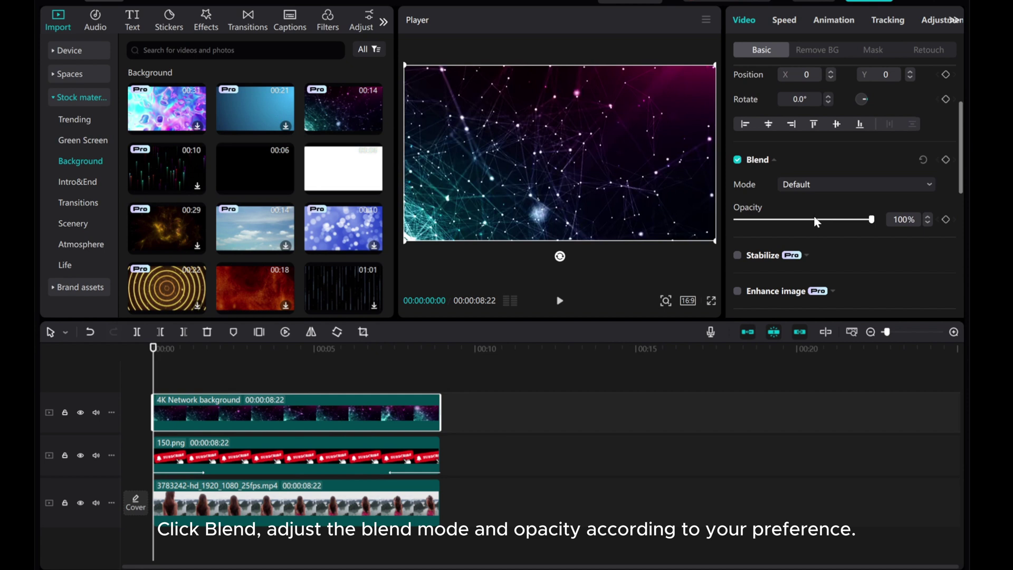
{"action": "left_click", "coordinate": [818, 183]}
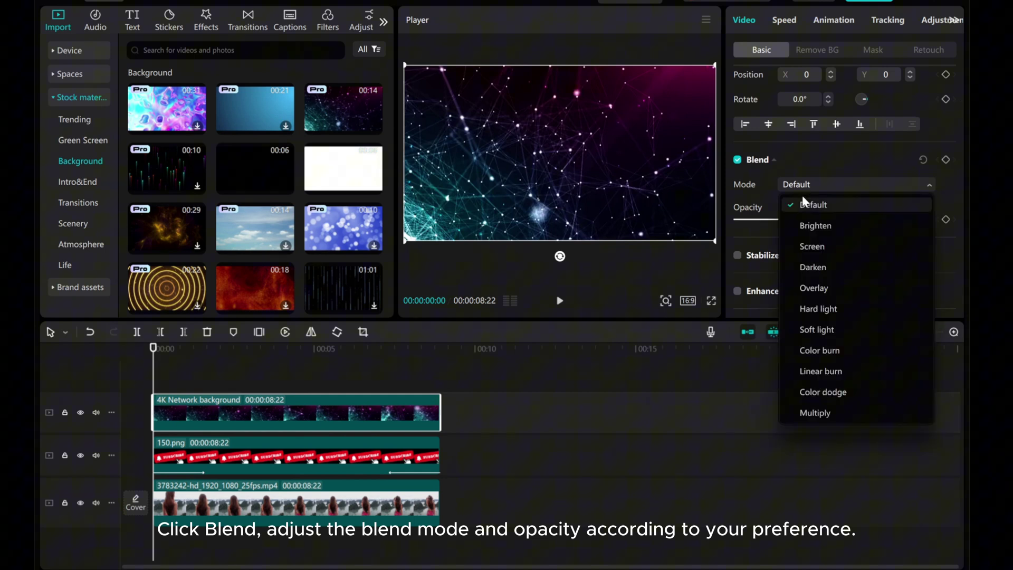
{"action": "left_click", "coordinate": [817, 226]}
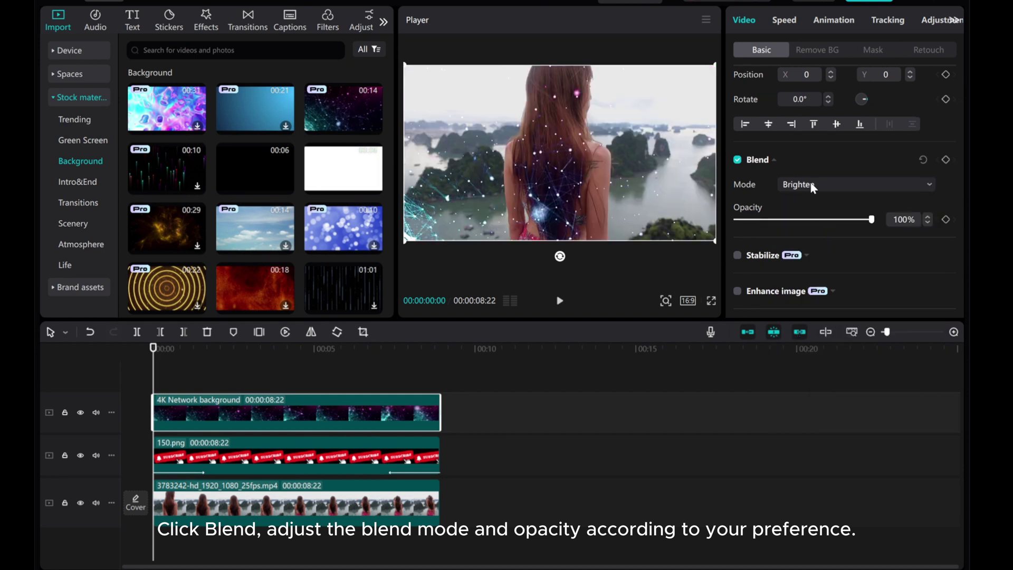
{"action": "left_click", "coordinate": [812, 186]}
{"action": "left_click", "coordinate": [819, 246]}
- Try Darken and Overlay, then settle on Hard light blend at 77% opacity
{"action": "left_click", "coordinate": [805, 185]}
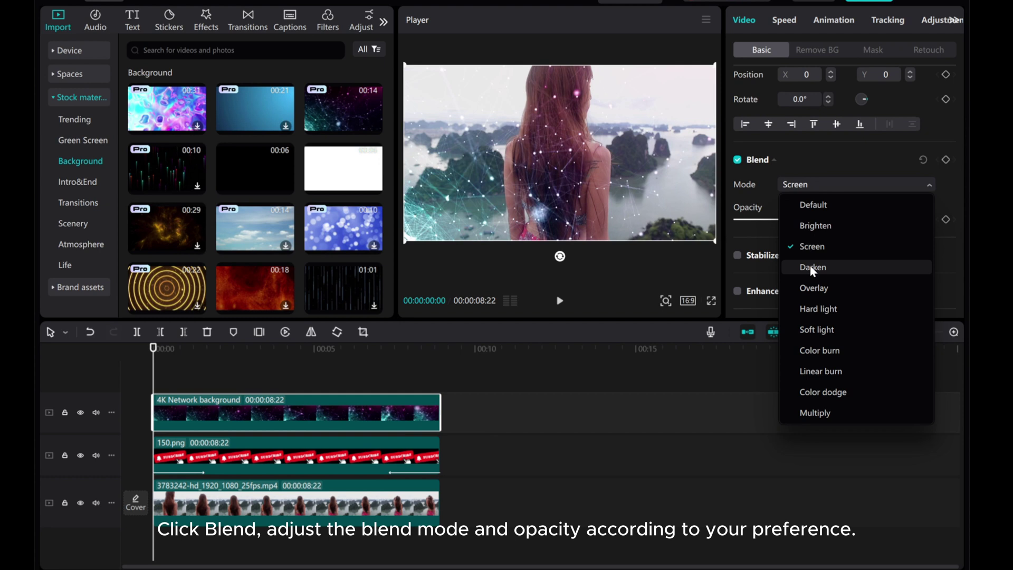
{"action": "left_click", "coordinate": [813, 267]}
{"action": "left_click", "coordinate": [809, 186]}
{"action": "left_click", "coordinate": [813, 288]}
{"action": "left_click", "coordinate": [811, 185]}
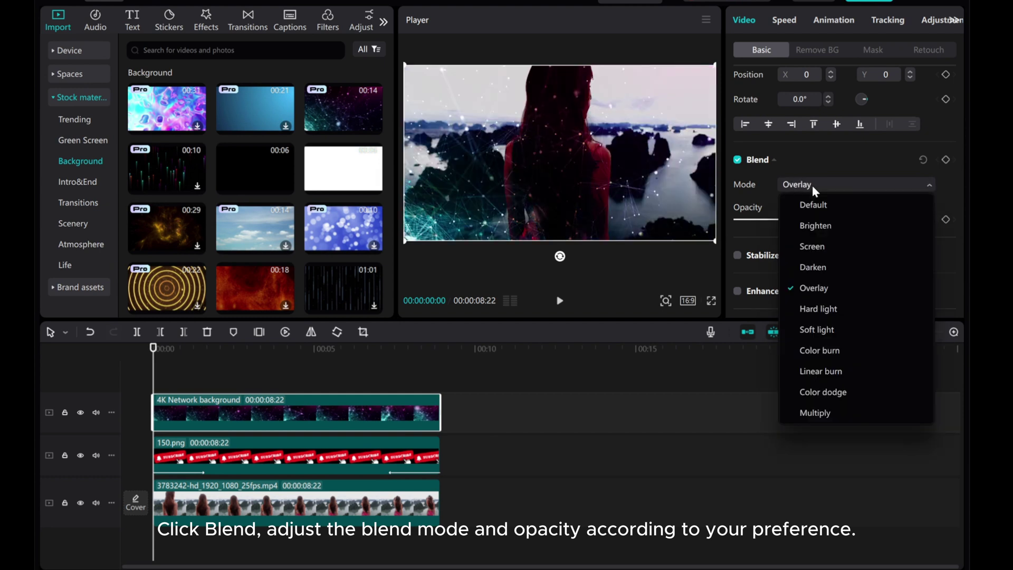
{"action": "left_click", "coordinate": [817, 308]}
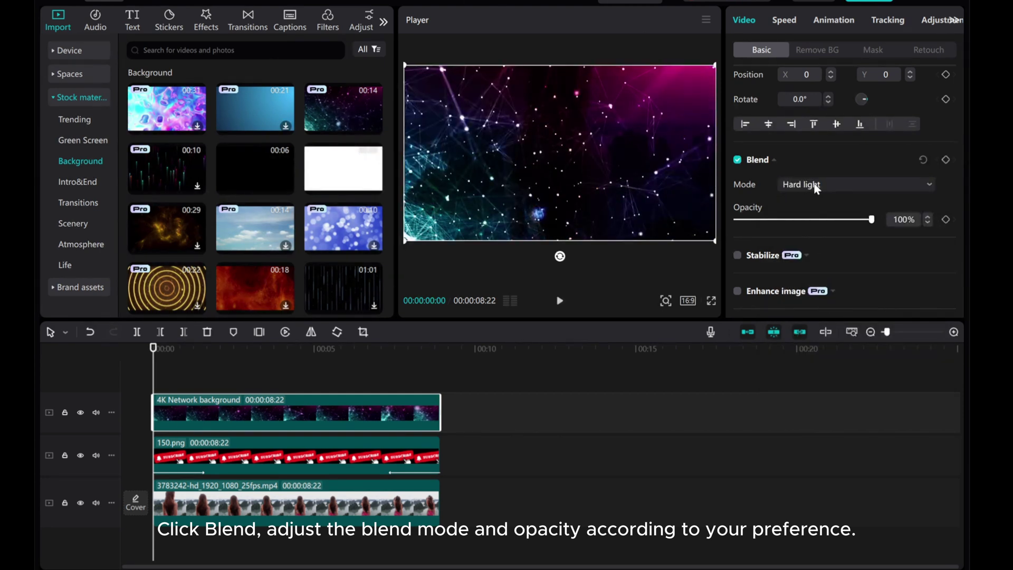
{"action": "left_click_drag", "start_coordinate": [871, 219], "coordinate": [841, 224]}
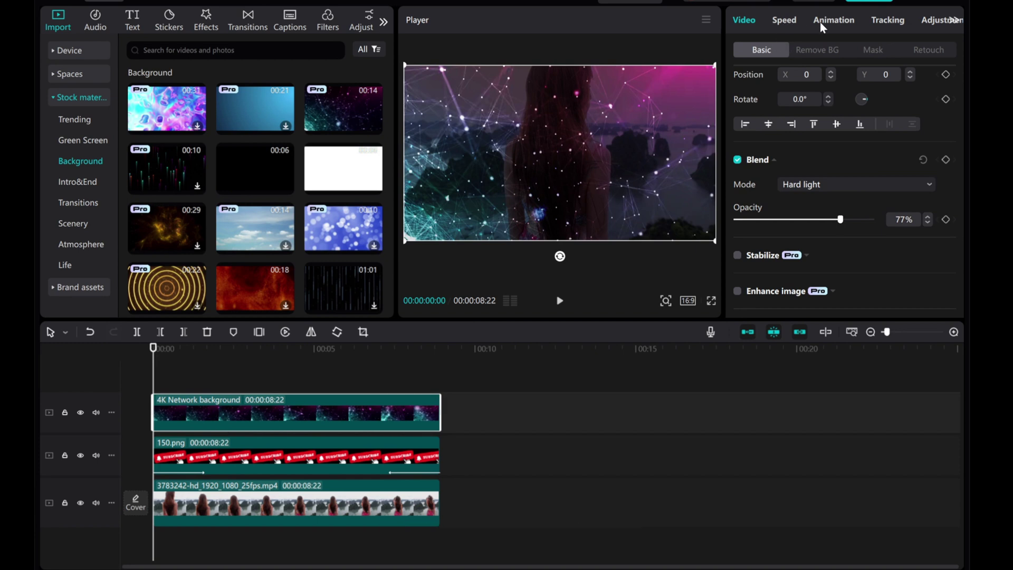
- Give the network background a 1.0 s Fade In entrance animation
{"action": "left_click", "coordinate": [835, 24]}
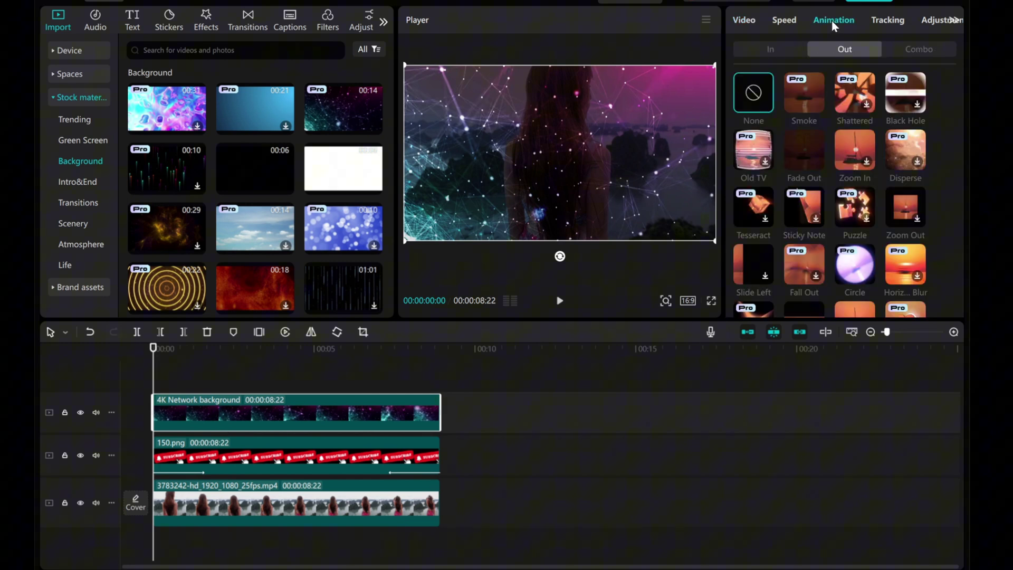
{"action": "left_click", "coordinate": [776, 49]}
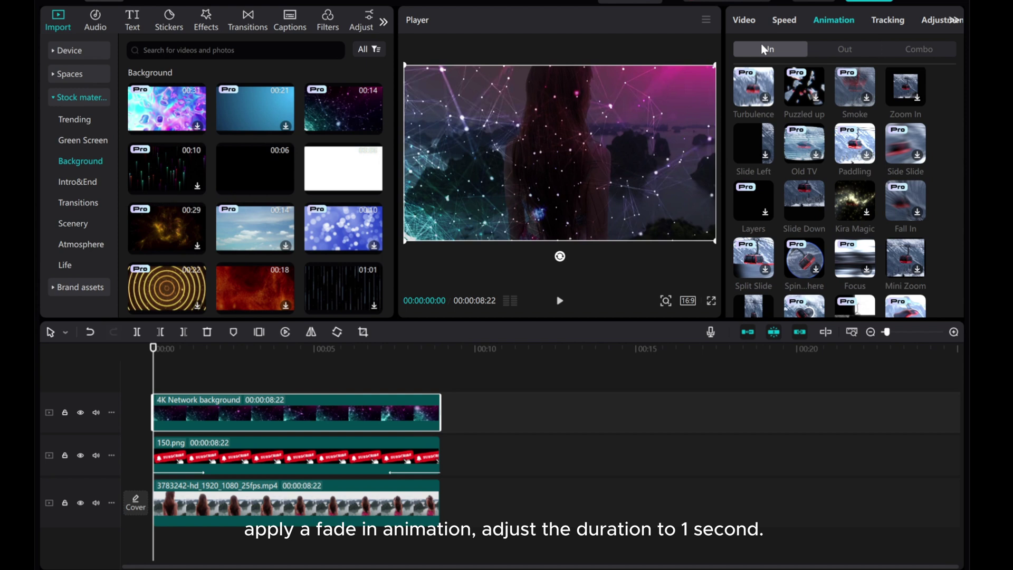
{"action": "scroll", "coordinate": [783, 168], "scroll_direction": "up", "scroll_amount": 5}
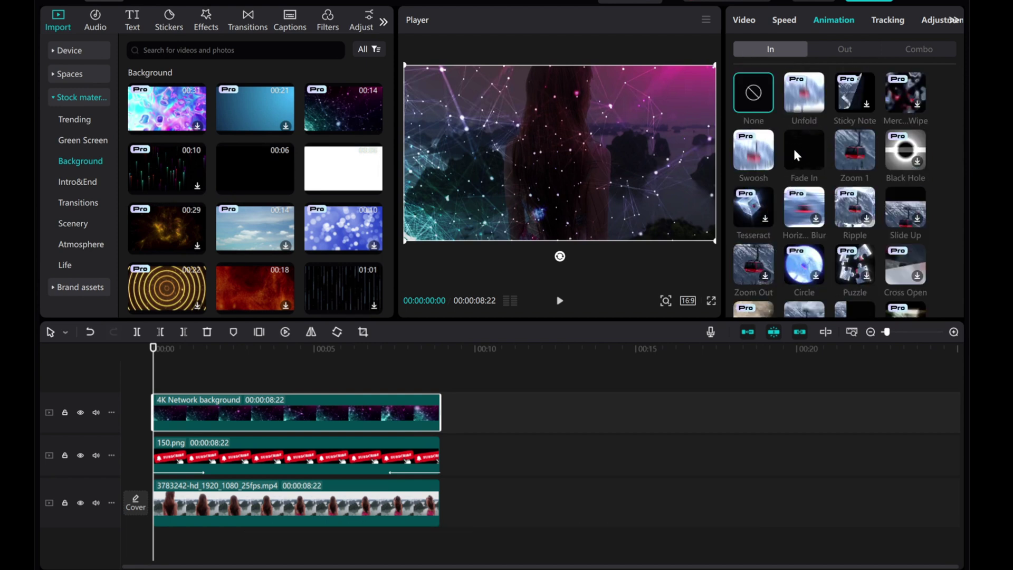
{"action": "left_click", "coordinate": [793, 147]}
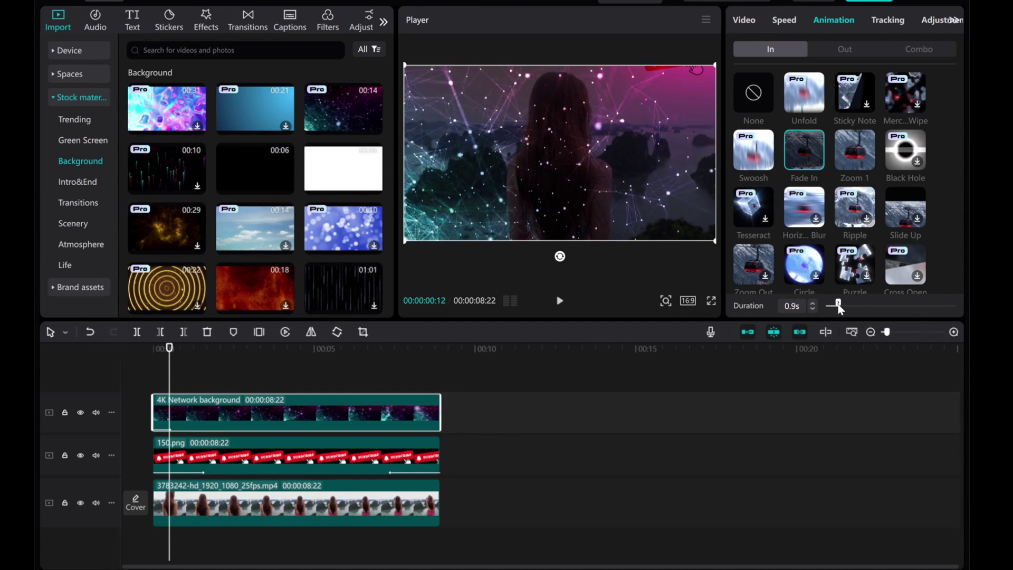
{"action": "left_click_drag", "start_coordinate": [832, 304], "coordinate": [840, 303]}
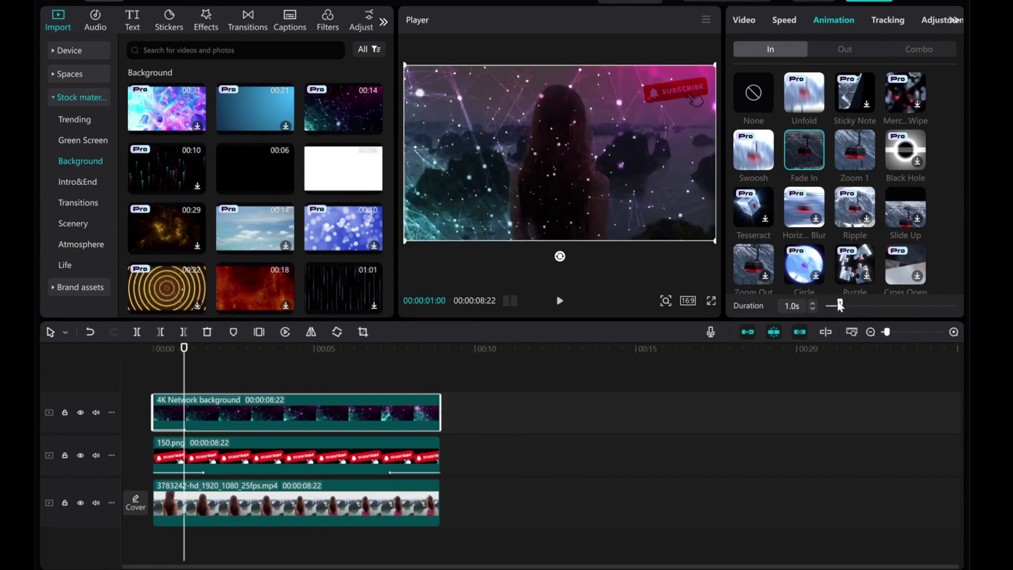
- Give the network background a 1.0 s Fade Out exit animation
{"action": "left_click", "coordinate": [844, 53]}
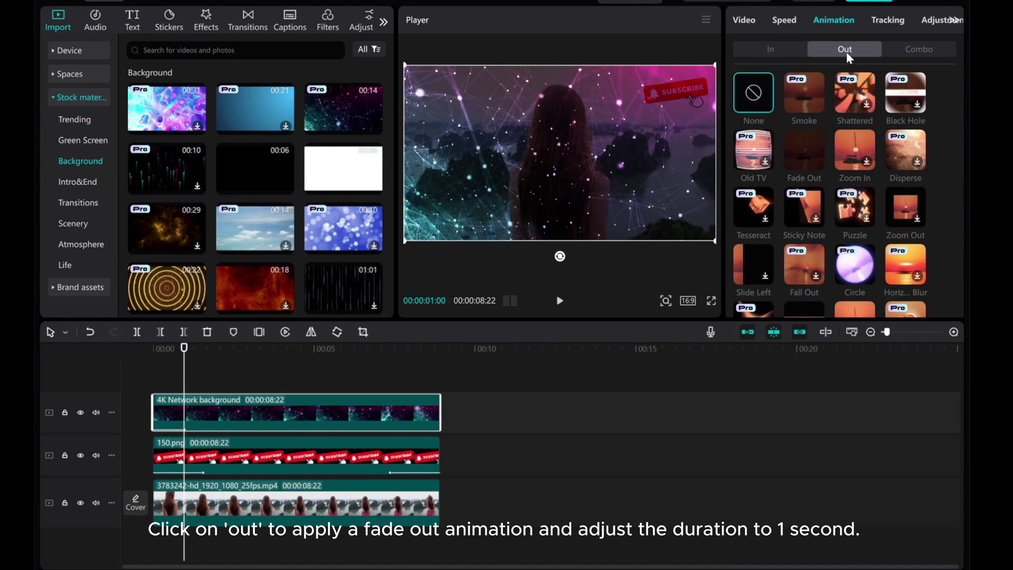
{"action": "left_click", "coordinate": [806, 161]}
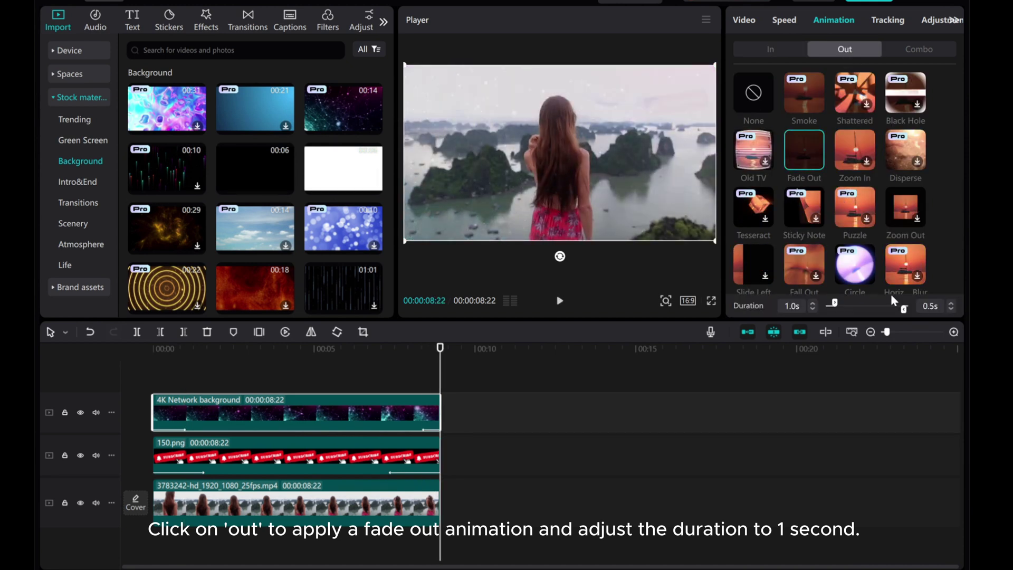
{"action": "left_click_drag", "start_coordinate": [904, 309], "coordinate": [900, 310]}
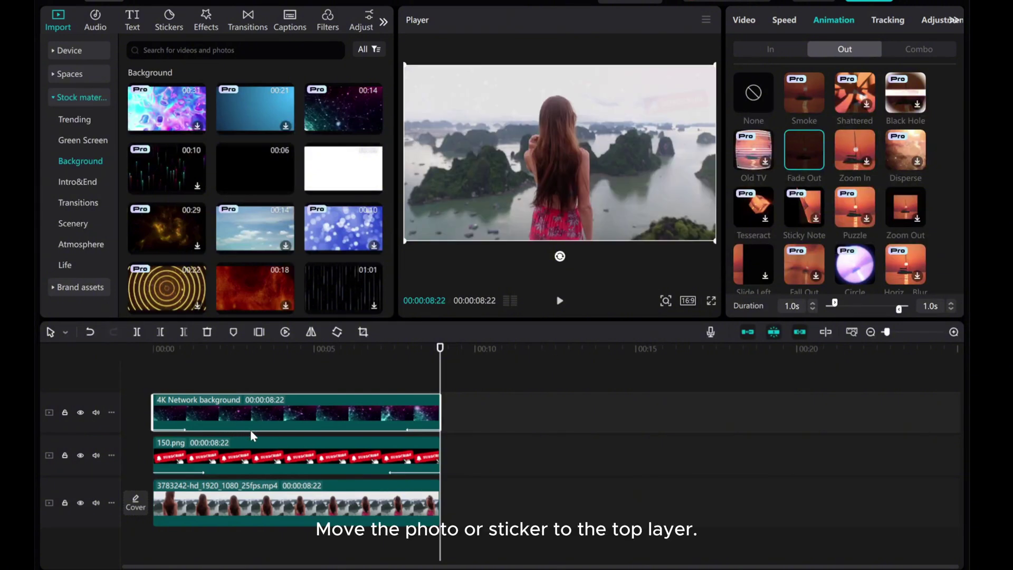
- Drag the 150.png clip up above the network background and rewind the playhead toward the start
{"action": "left_click", "coordinate": [221, 459]}
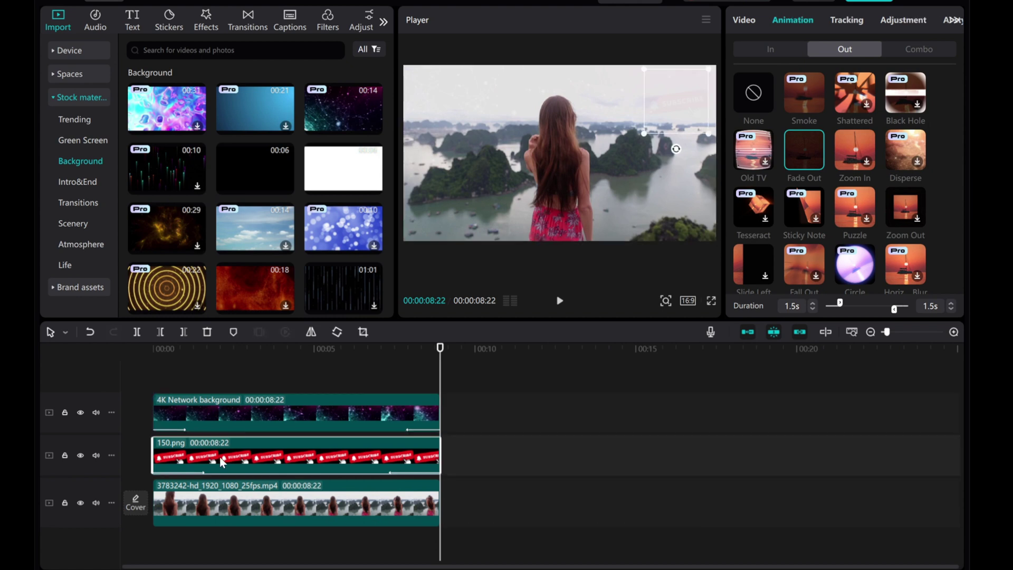
{"action": "left_click_drag", "start_coordinate": [219, 458], "coordinate": [202, 402]}
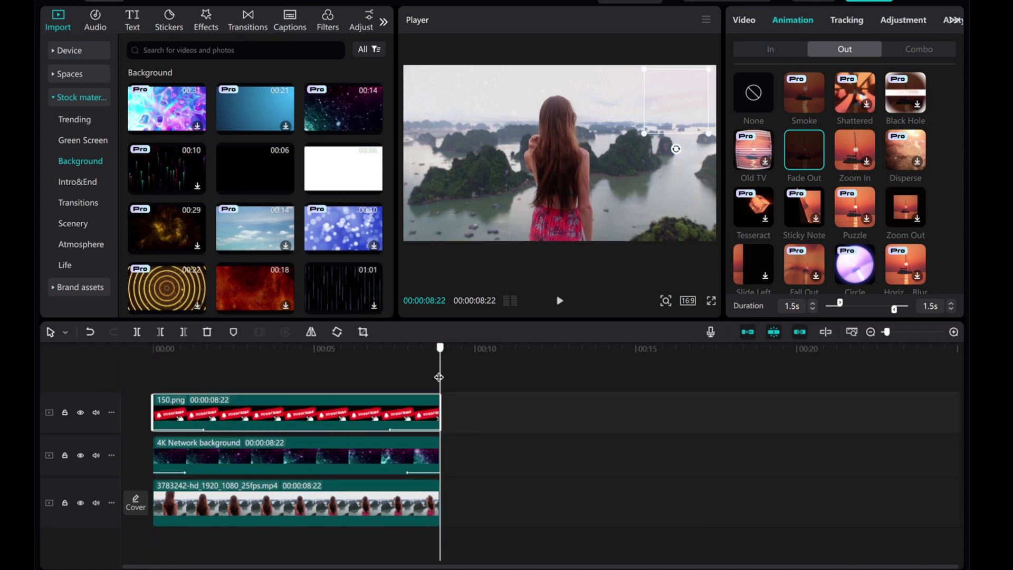
{"action": "mouse_move", "coordinate": [440, 374]}
{"action": "left_mouse_down"}
{"action": "mouse_move", "coordinate": [303, 394]}
{"action": "mouse_move", "coordinate": [136, 369]}
{"action": "left_mouse_up"}
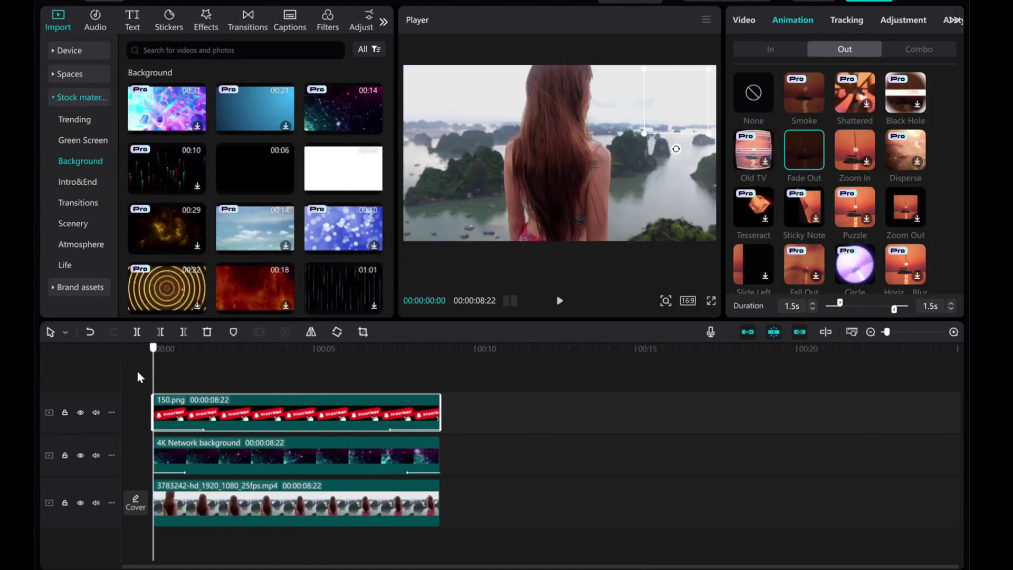
- Drag another copy of the travel video from imported media onto a new top track
{"action": "left_click", "coordinate": [66, 50]}
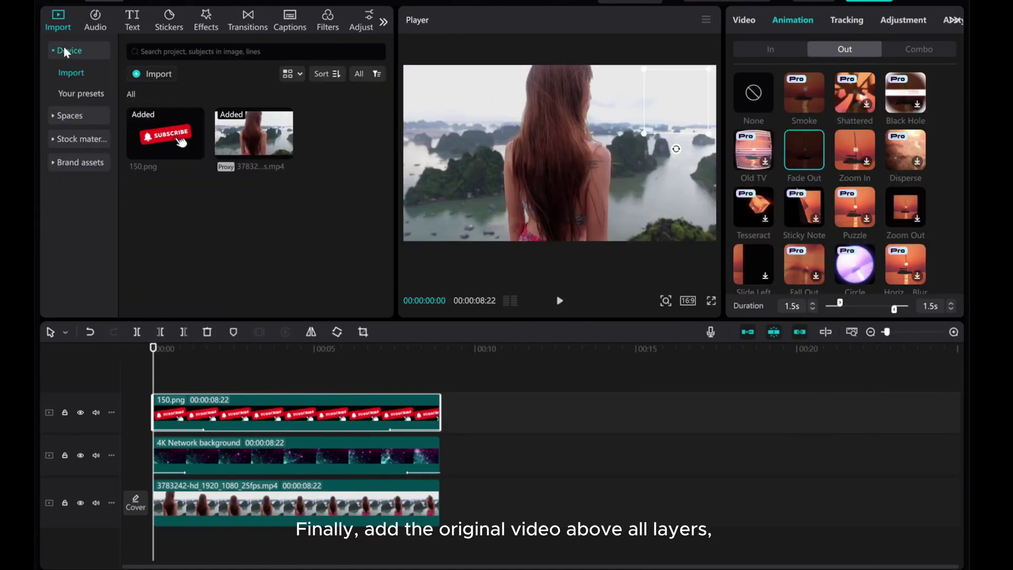
{"action": "mouse_move", "coordinate": [253, 133]}
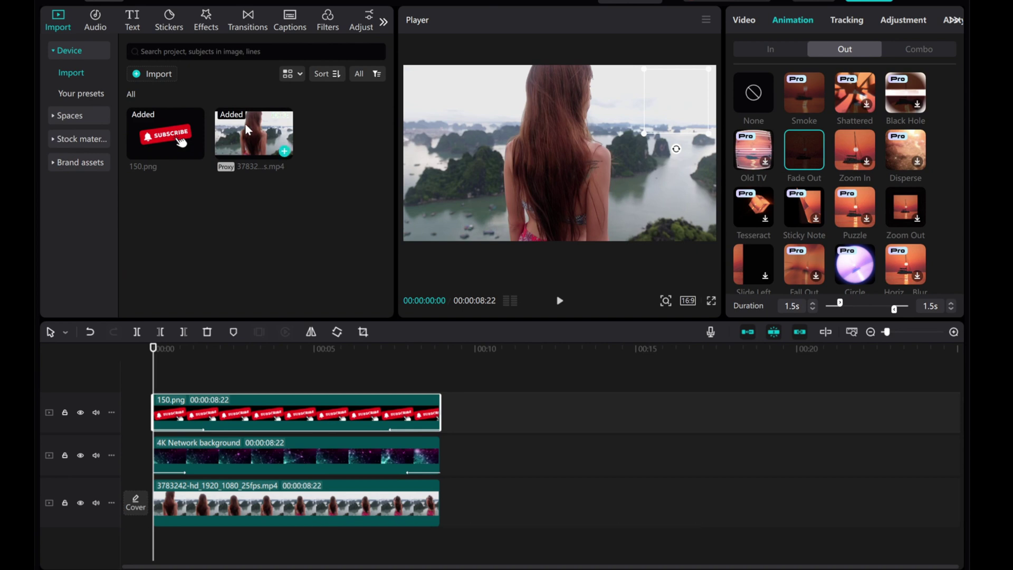
{"action": "mouse_move", "coordinate": [248, 129]}
{"action": "left_mouse_down"}
{"action": "mouse_move", "coordinate": [154, 379]}
{"action": "mouse_move", "coordinate": [210, 397]}
{"action": "left_mouse_up"}
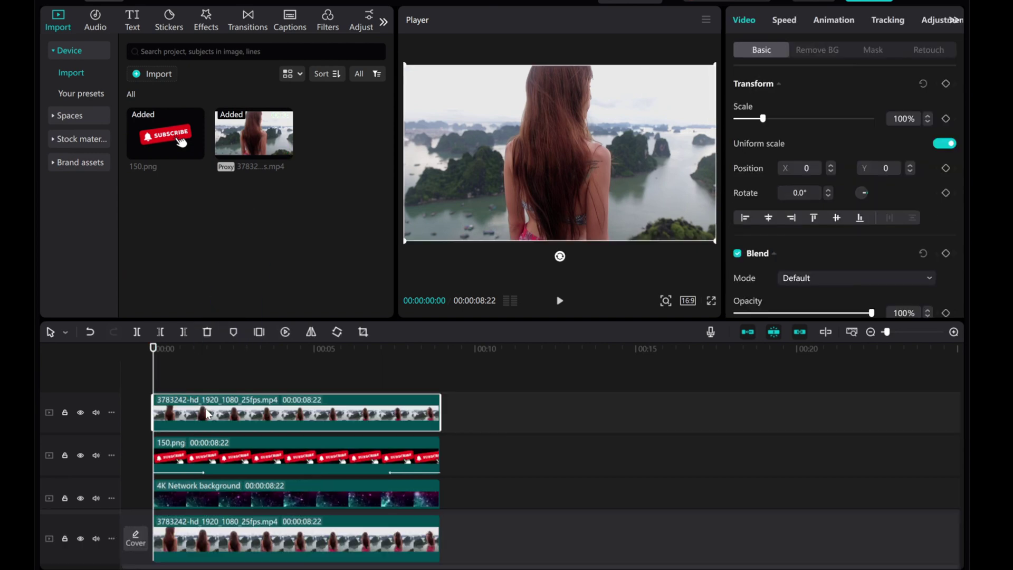
{"action": "left_click", "coordinate": [819, 51]}
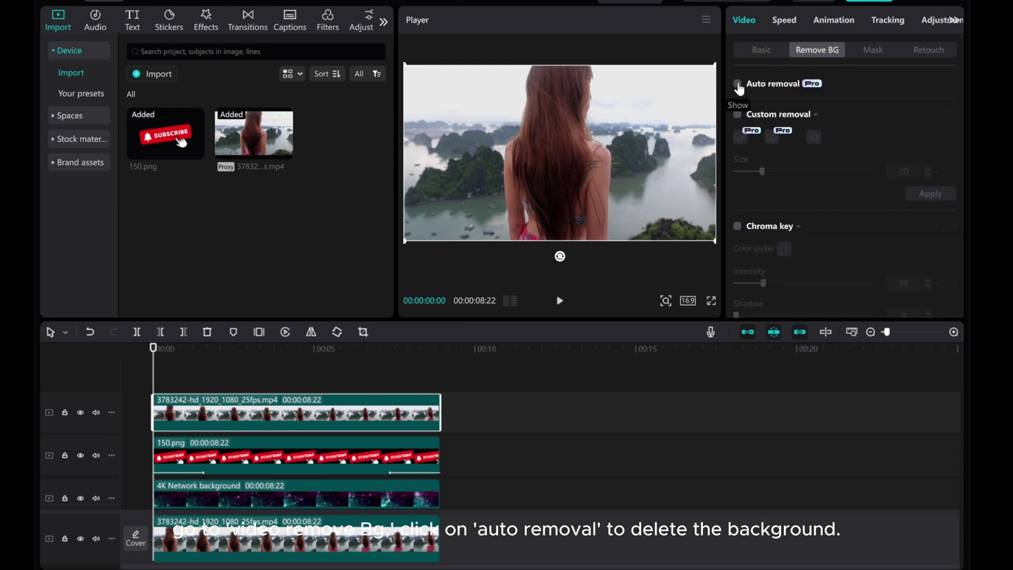
- Run Auto removal on the top travel clip and play back the composite
{"action": "left_click", "coordinate": [737, 84]}
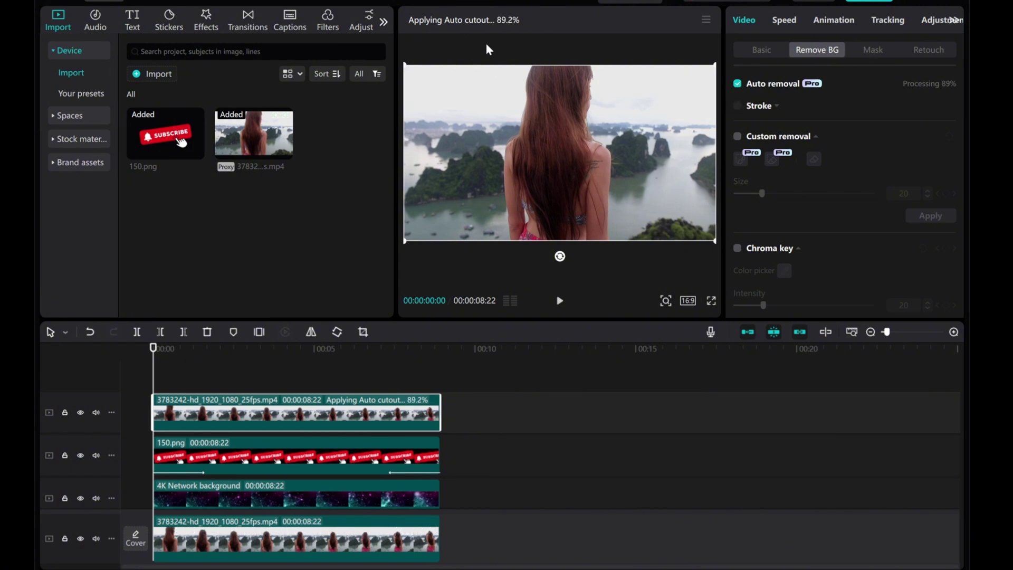
{"action": "left_click", "coordinate": [558, 304]}
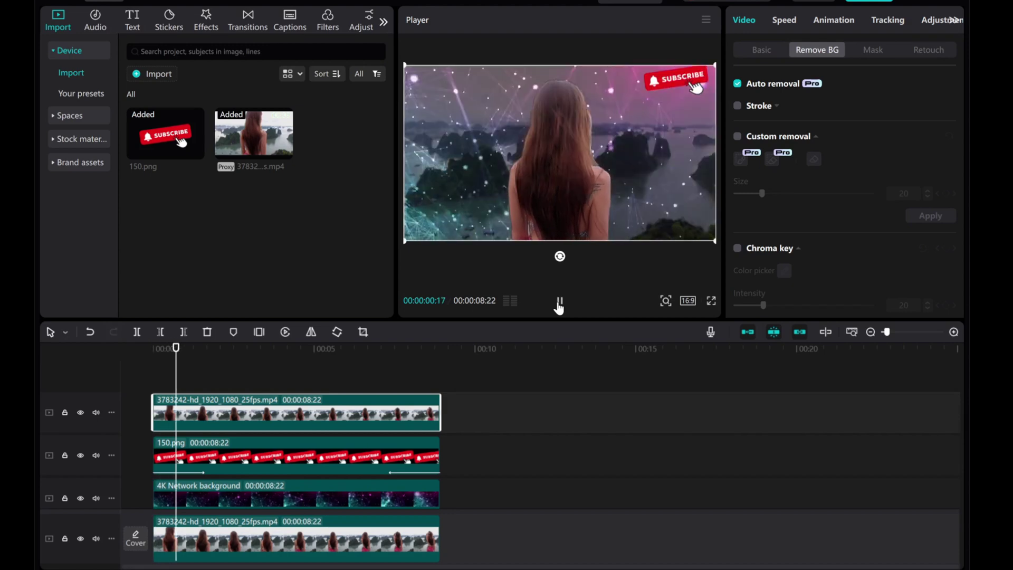